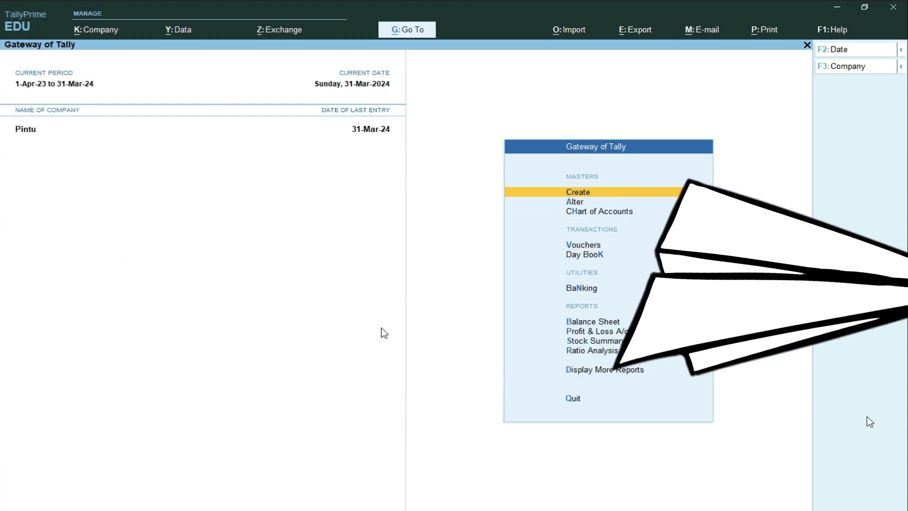
Open a new sales voucher and enter 1001 as its reference number, keeping the 31-Mar-24 date
key(Down)
key(Down)
key(Down)
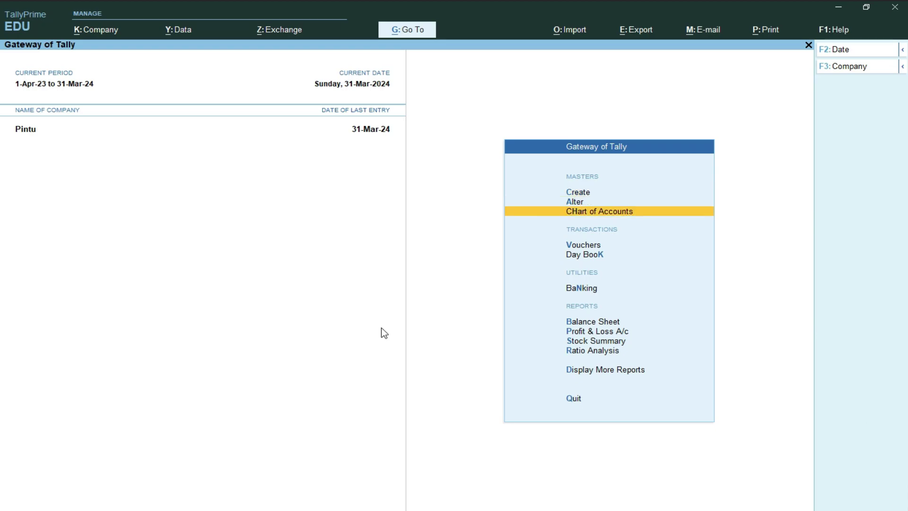
key(Return)
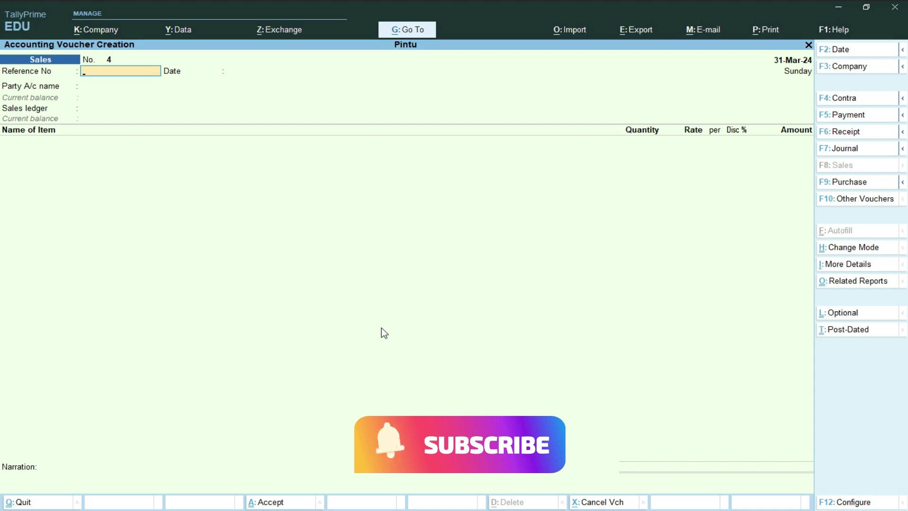
text(1001)
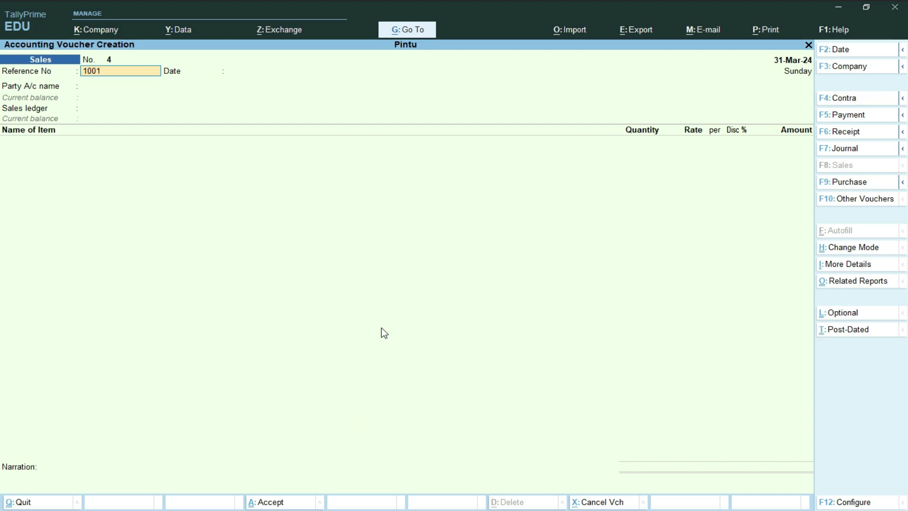
key(Return)
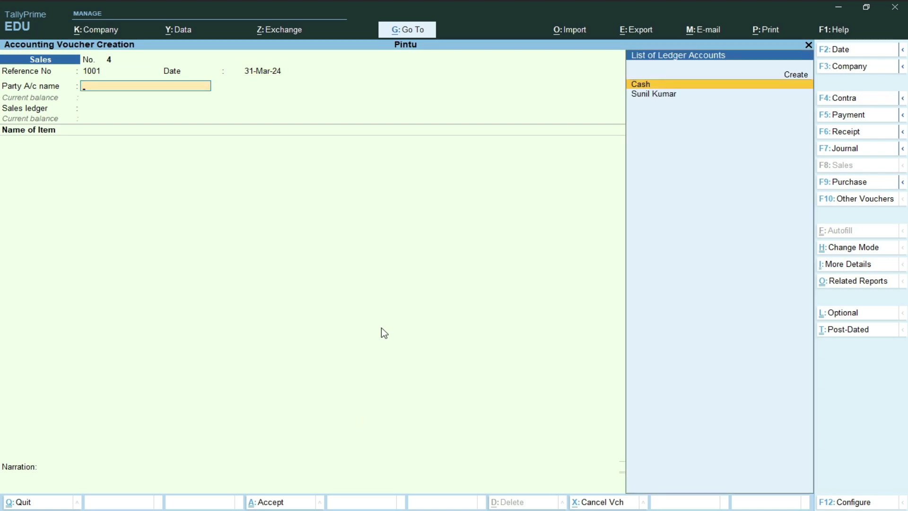
Choose the customer's ledger as the party account, accept the party details, and select Sale as the sales ledger
key(Down)
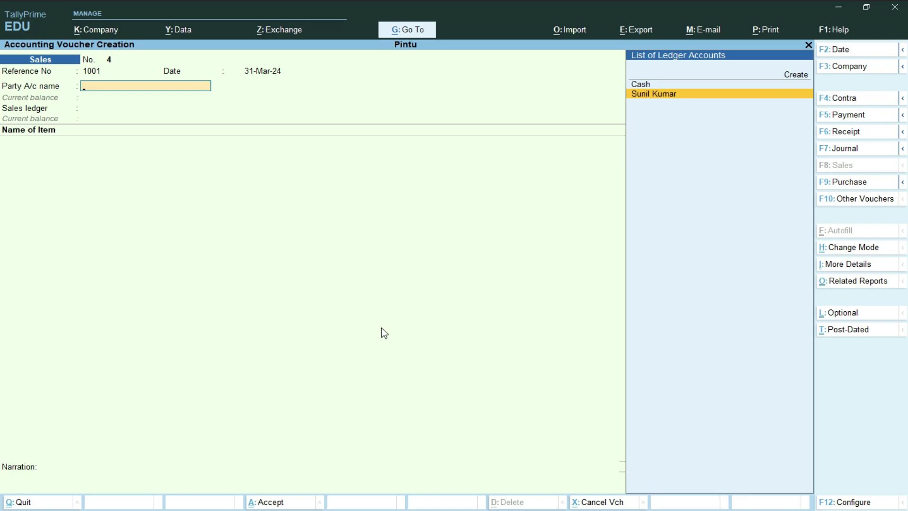
key(Return)
key(Return)
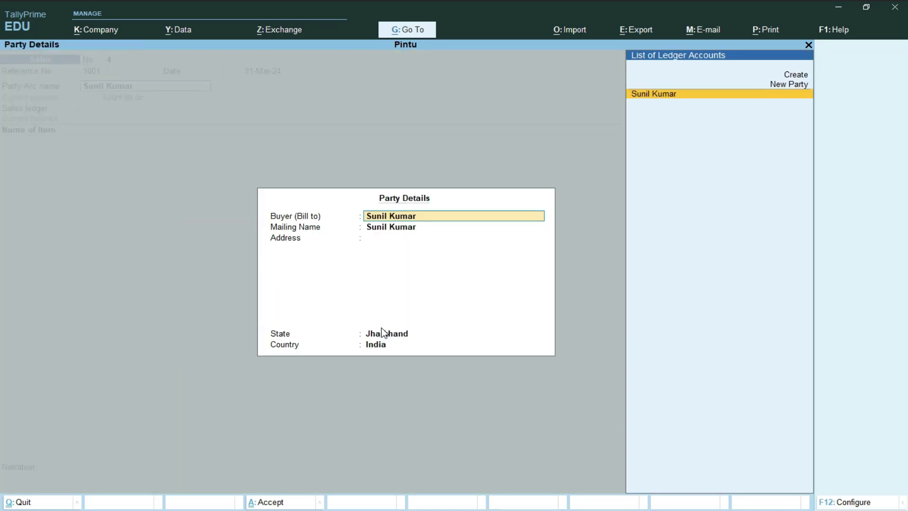
key(ctrl+a)
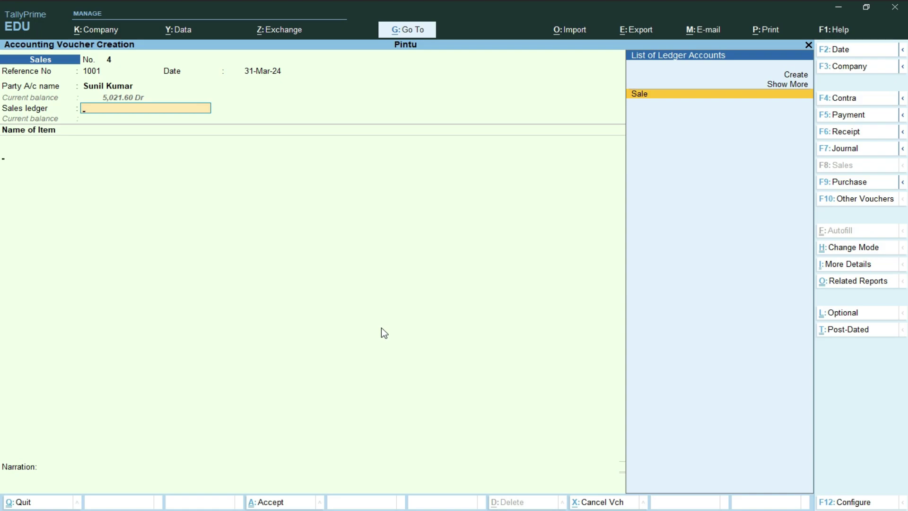
key(Return)
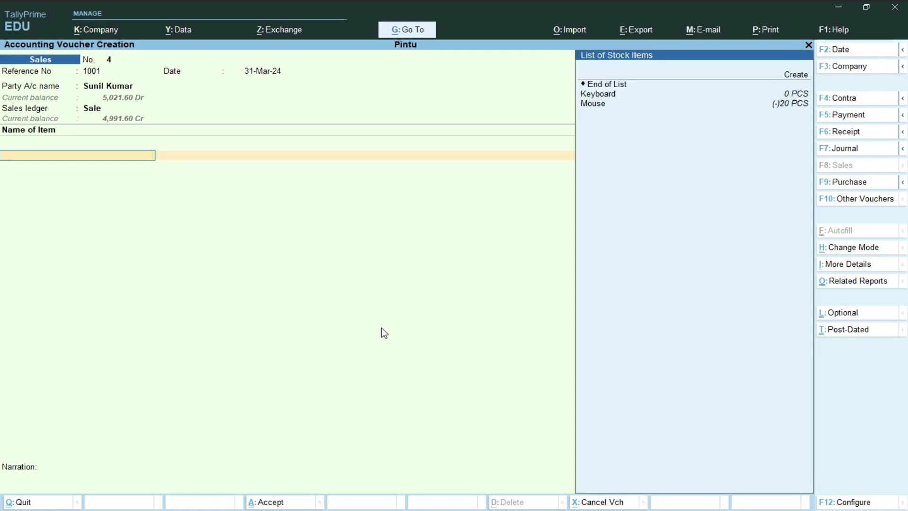
Add the Keyboard stock item with a quantity of 10 PCS at a rate of 200.15
key(Down)
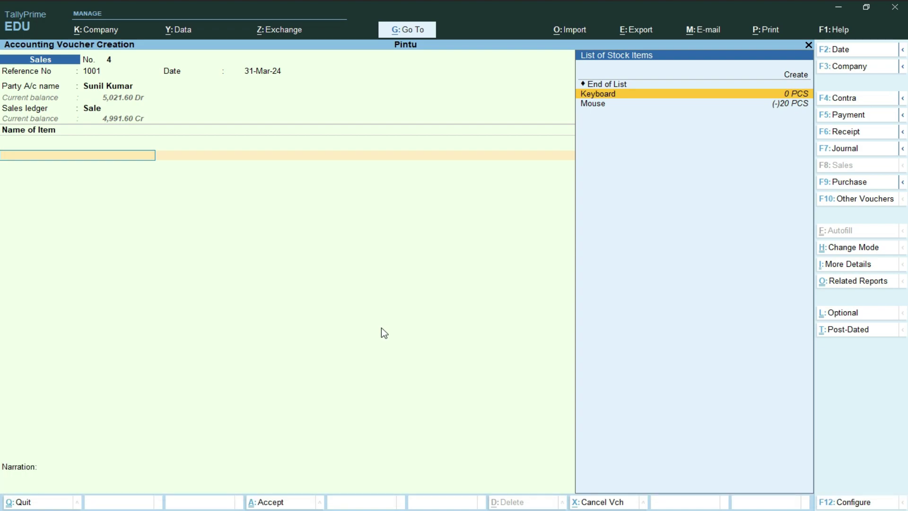
key(Return)
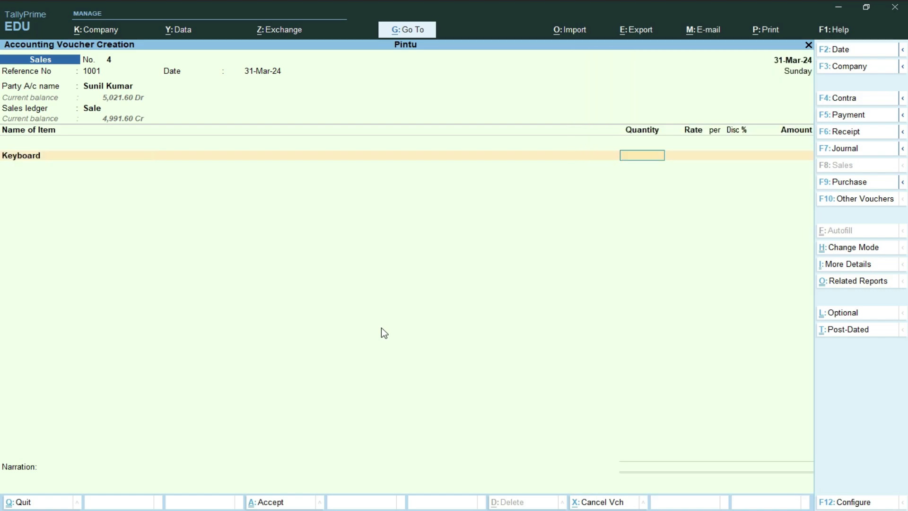
text(10)
key(Return)
key(Return)
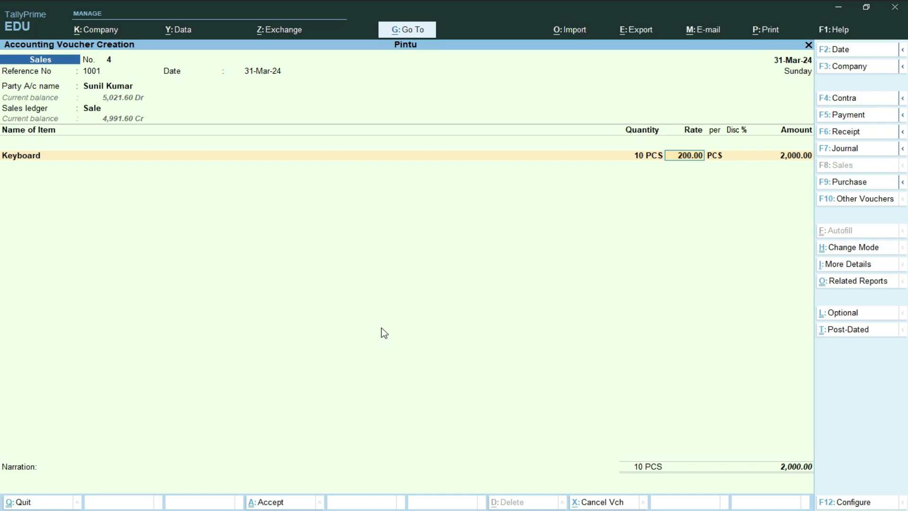
text(200.15)
key(Return)
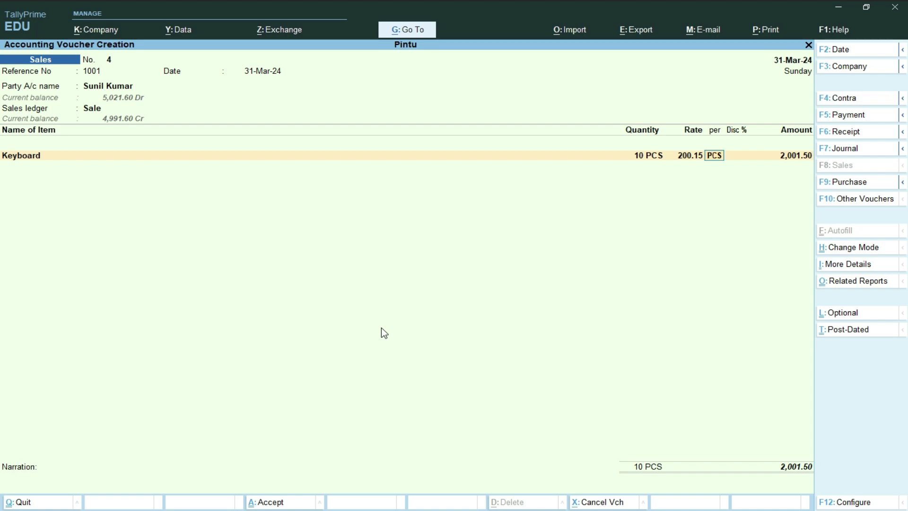
key(Return)
key(Return)
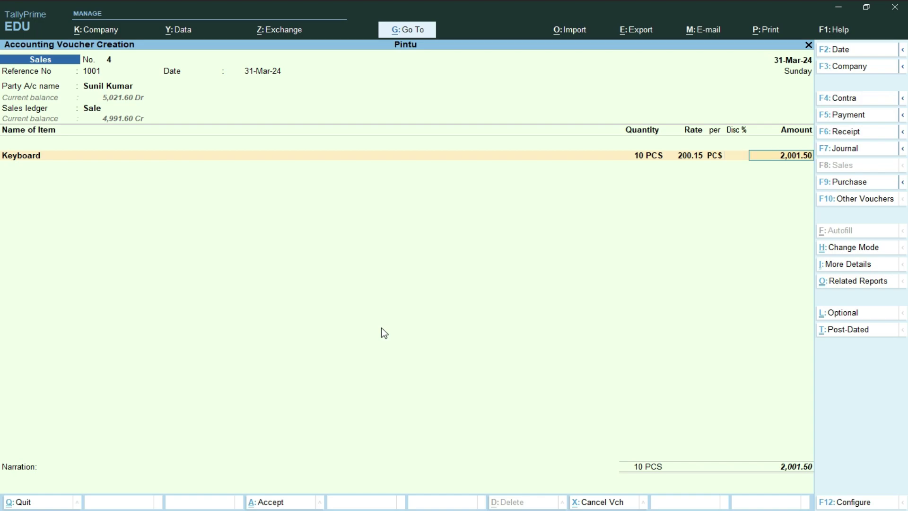
key(Return)
Add the Mouse stock item with a quantity of 2 PCS at a rate of 100.58
key(Down)
key(Down)
key(Down)
key(Return)
text(2)
key(Return)
key(Return)
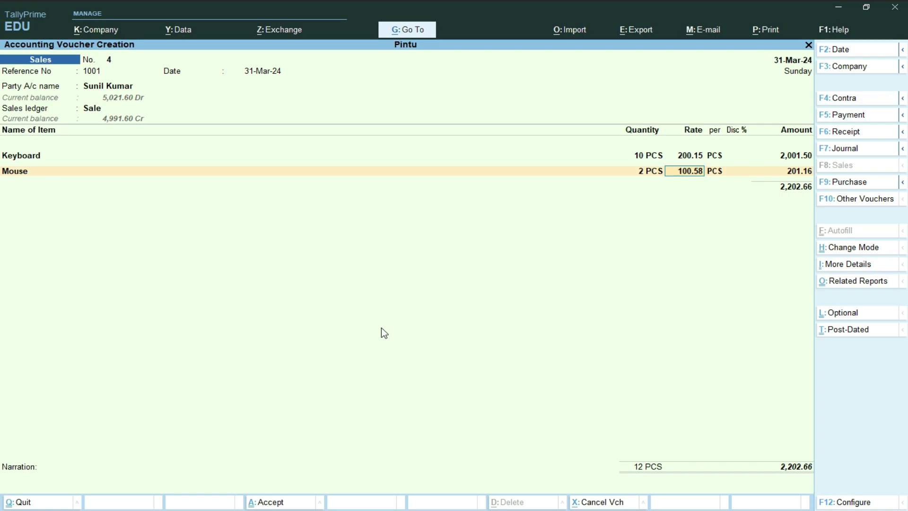
key(Return)
key(Return)
key(Return)
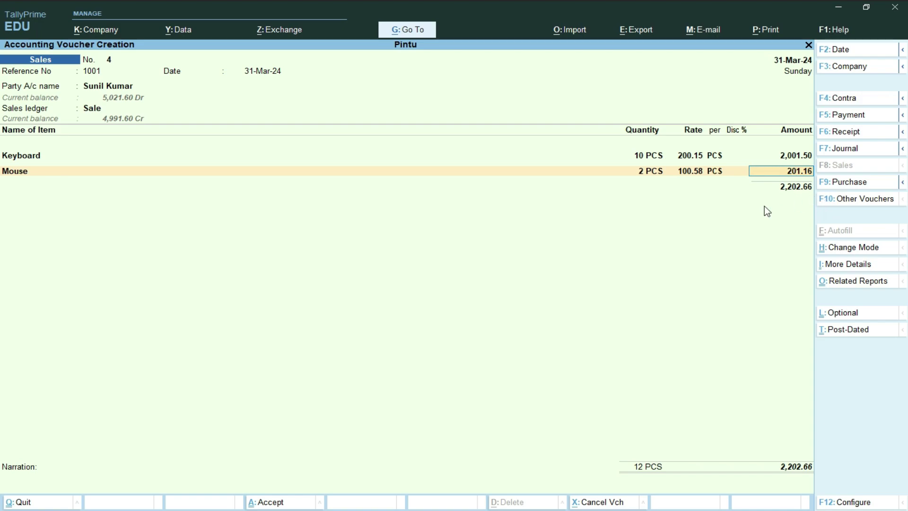
key(Return)
End the item list and add the Round Off ledger below the Keyboard and Mouse lines
key(Return)
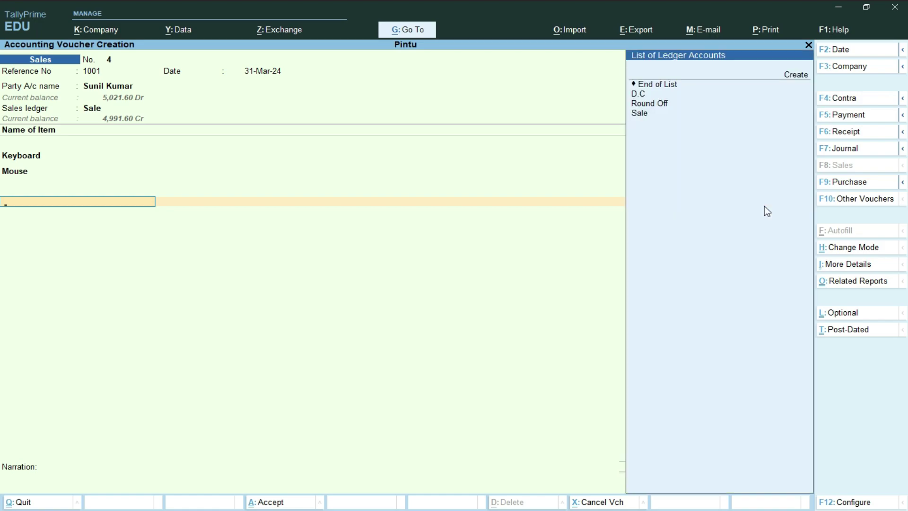
key(Down)
key(Down)
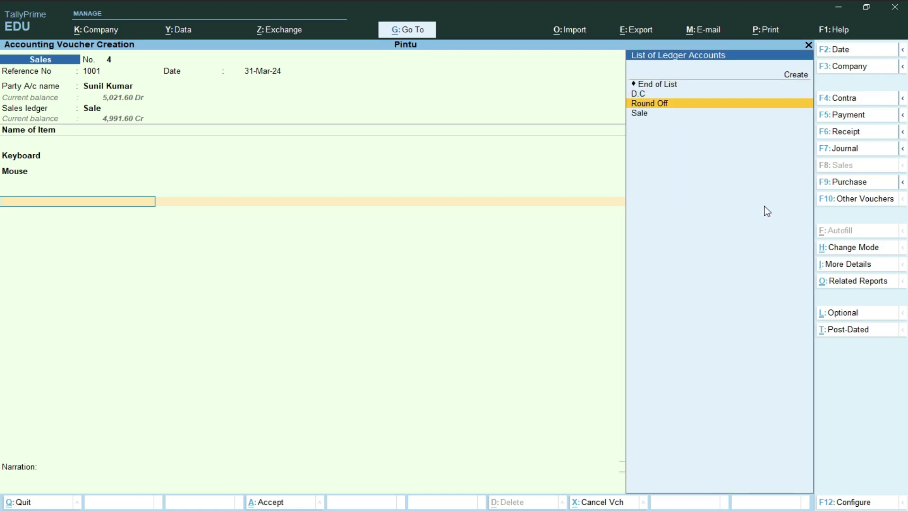
key(Return)
Open the Round Off ledger for alteration from the voucher and review its group, ledger type, rounding method and rounding limit
key(BackSpace)
key(ctrl)
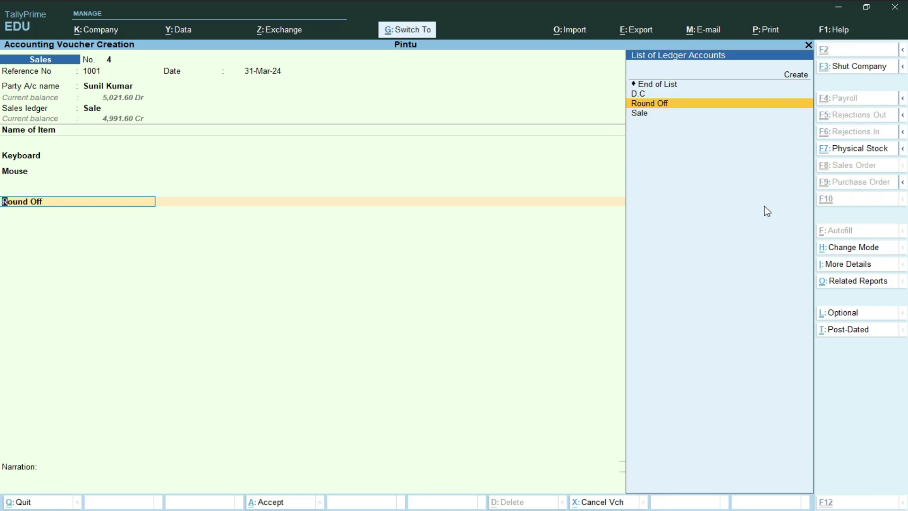
key(ctrl+Return)
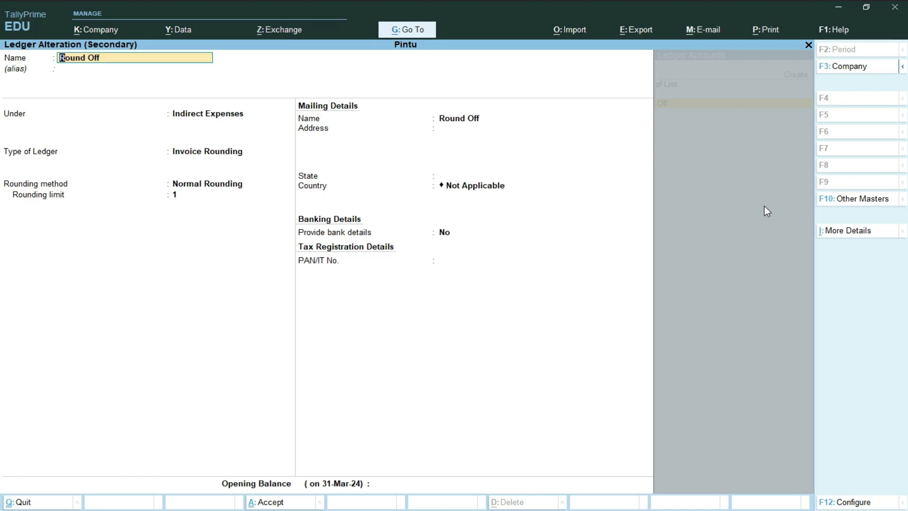
key(Return)
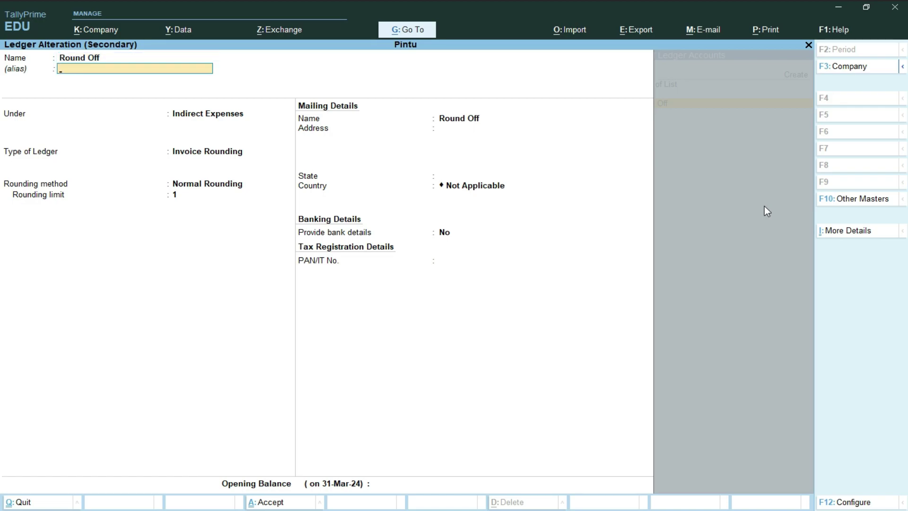
key(Return)
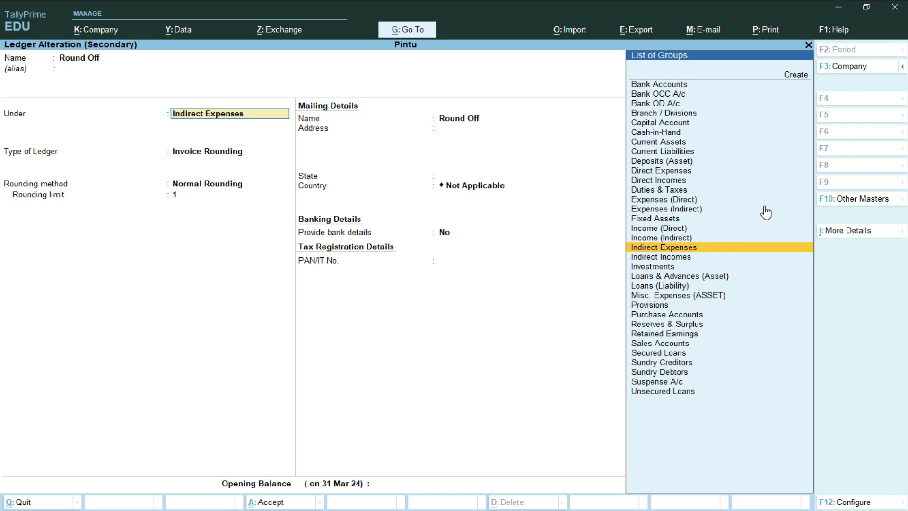
key(Return)
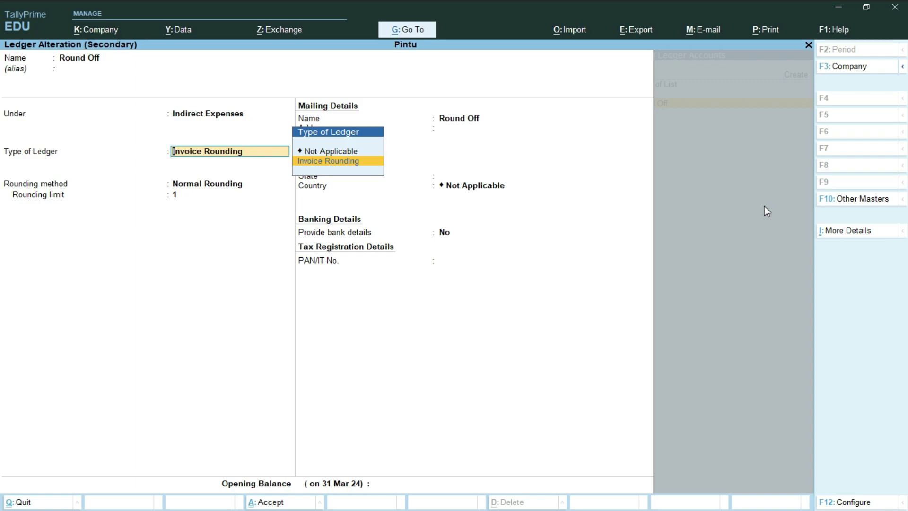
key(Return)
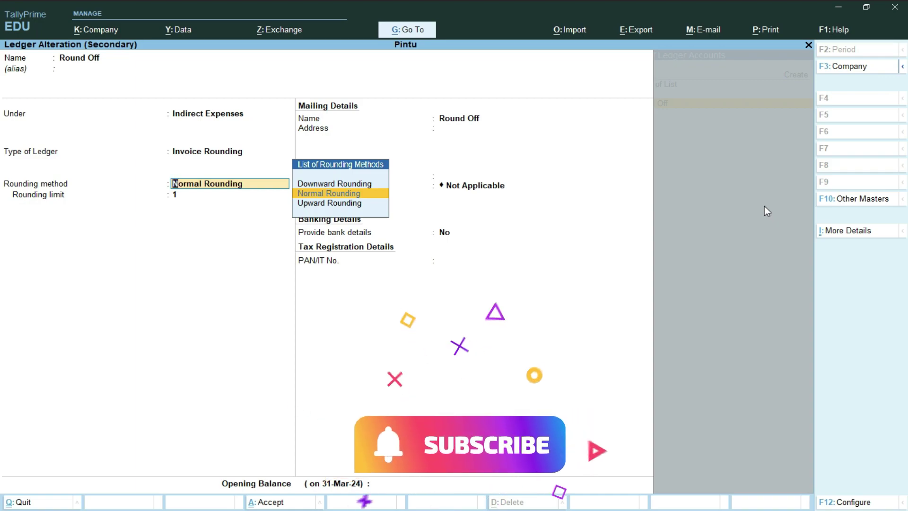
key(Return)
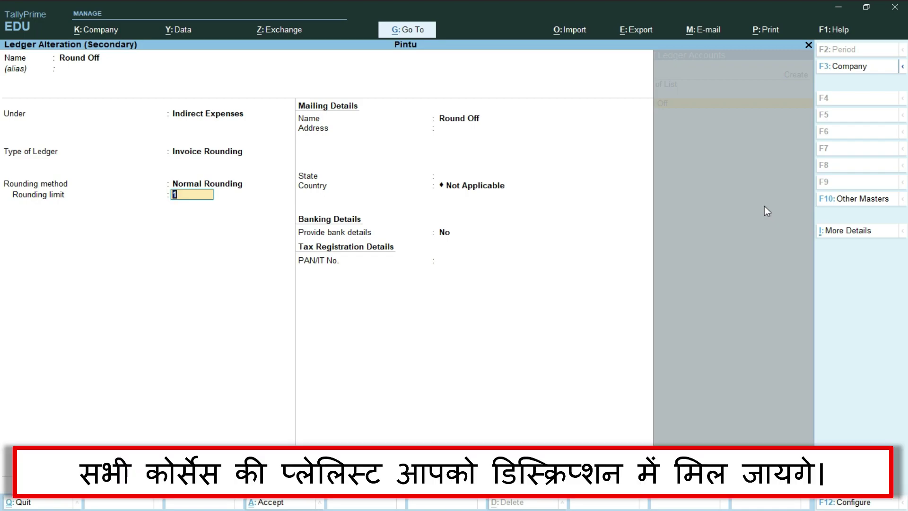
key(Return)
key(Return)
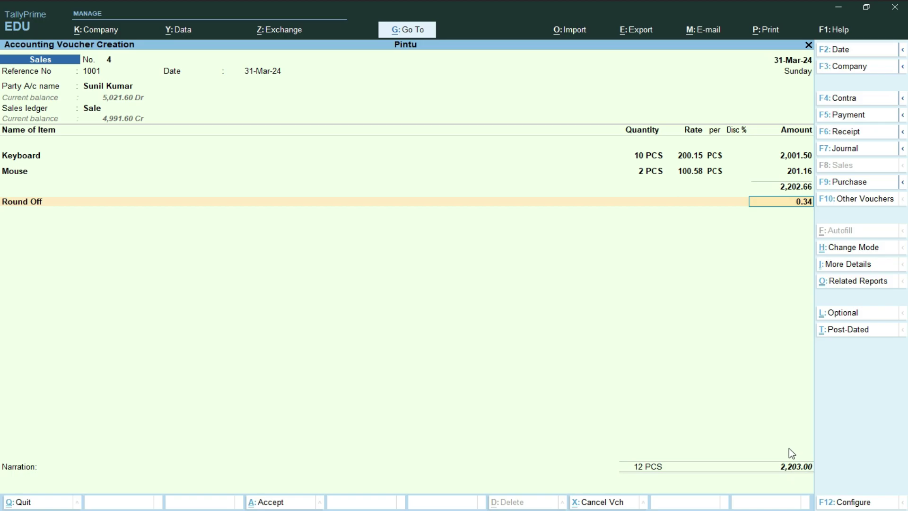
Accept the Round Off amount, record the bill as a New Ref in the bill-wise details, and save the sales voucher
key(Return)
key(Return)
key(Return)
key(Return)
key(Return)
key(Return)
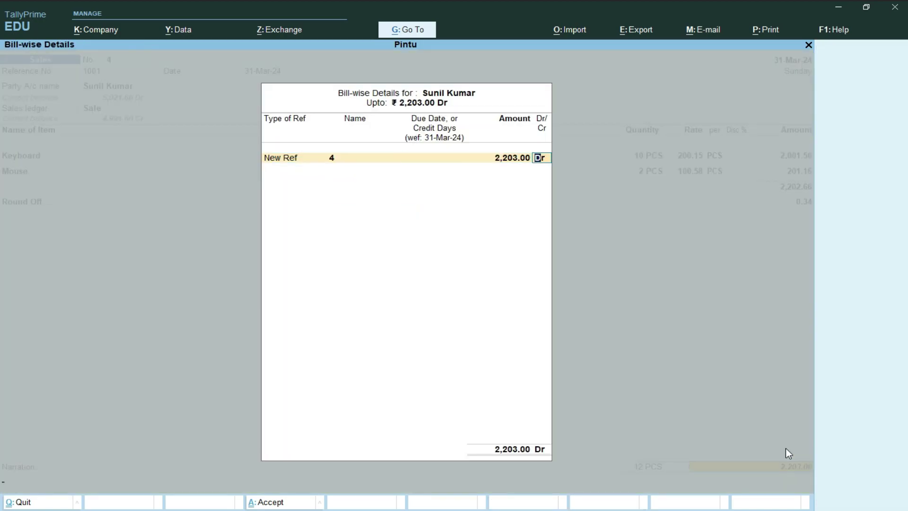
key(Return)
key(Return)
Fill in the next sales voucher's header with reference number 10222, the same customer as party, and the Sale ledger
text(10222)
key(Return)
key(Return)
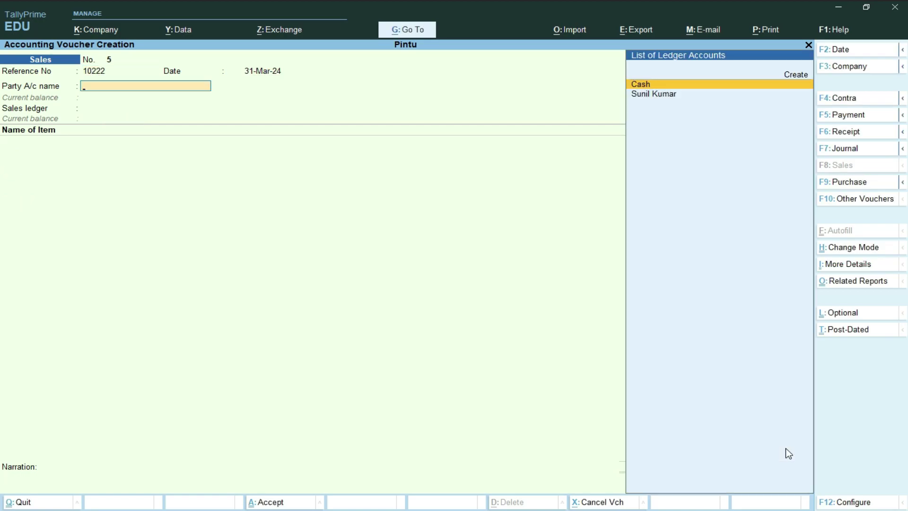
key(Down)
key(Return)
key(ctrl+a)
key(Return)
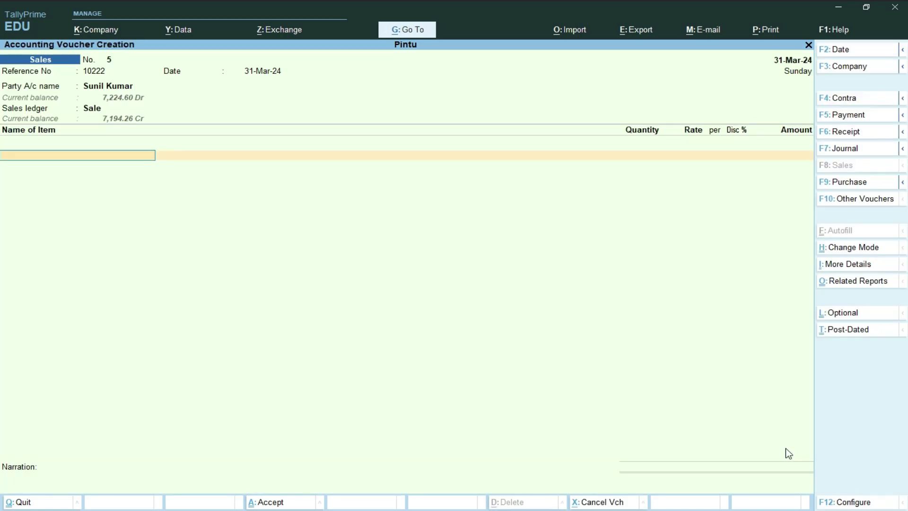
Add the Keyboard stock item to the second voucher with 2 PCS at a rate of 200.15
key(Down)
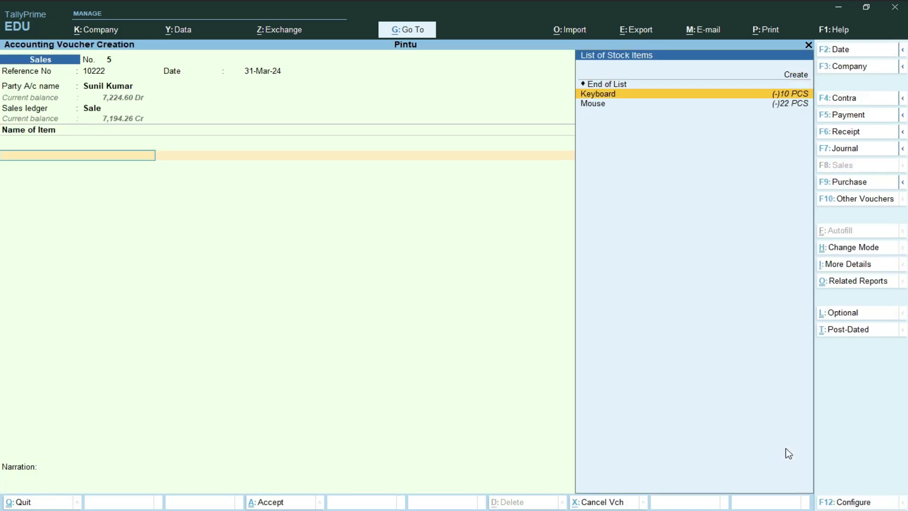
key(Return)
text(2)
key(Return)
key(Return)
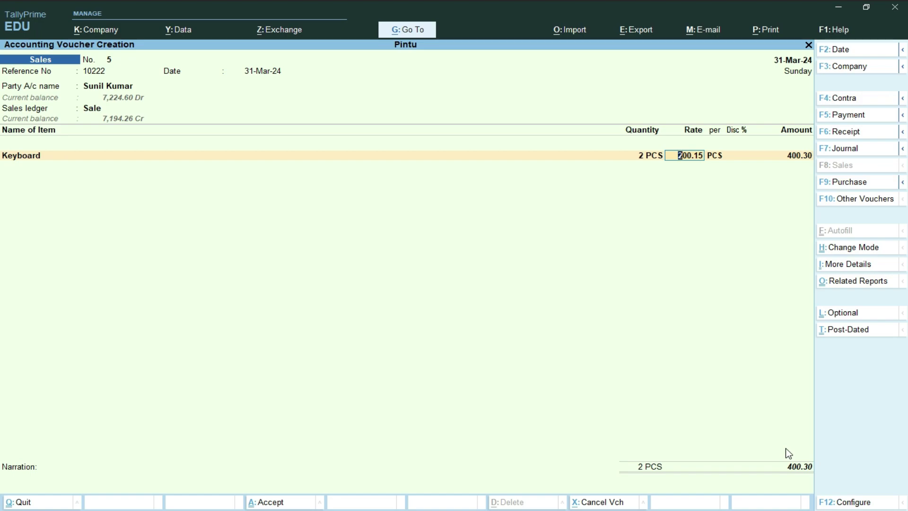
key(Return)
key(Return)
key(Return)
key(Return)
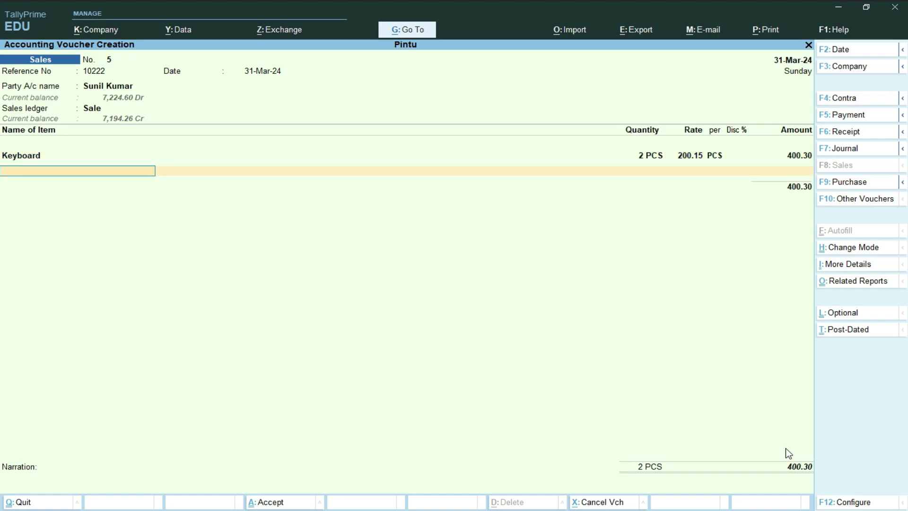
End the item list and add the Round Off ledger below the single Keyboard line
key(Return)
key(Down)
key(Down)
key(Return)
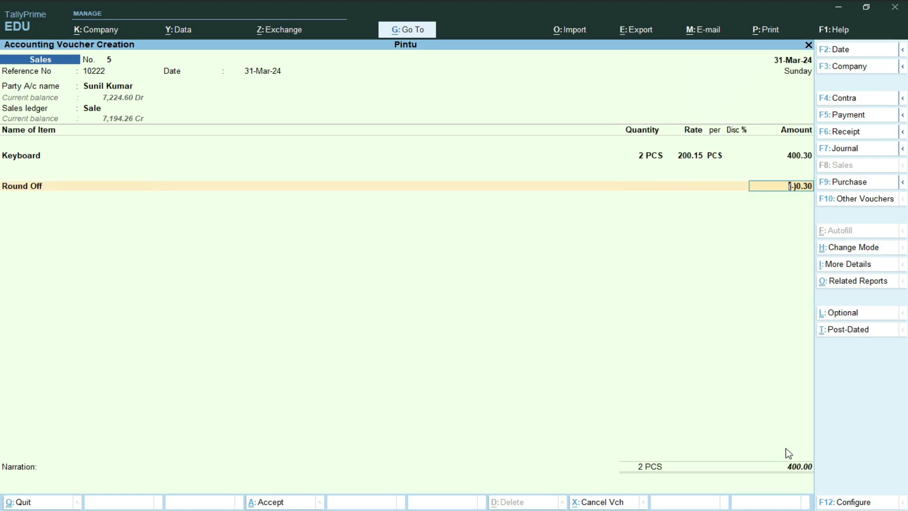